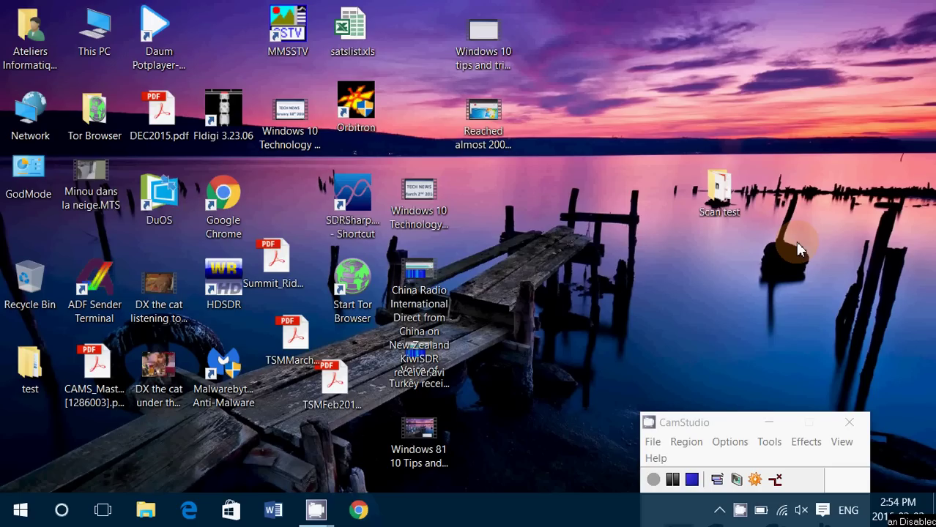
Step: Open File Explorer and go to the OneDrive 'Electronics and Electrical Troubleshooting and Repair Handbook' folder
click(146, 510)
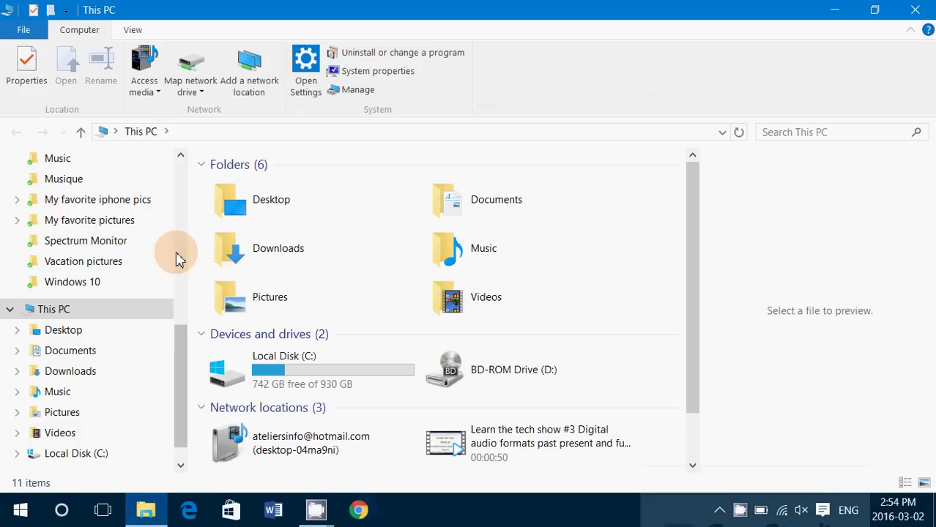
scroll(125, 303, up, 3)
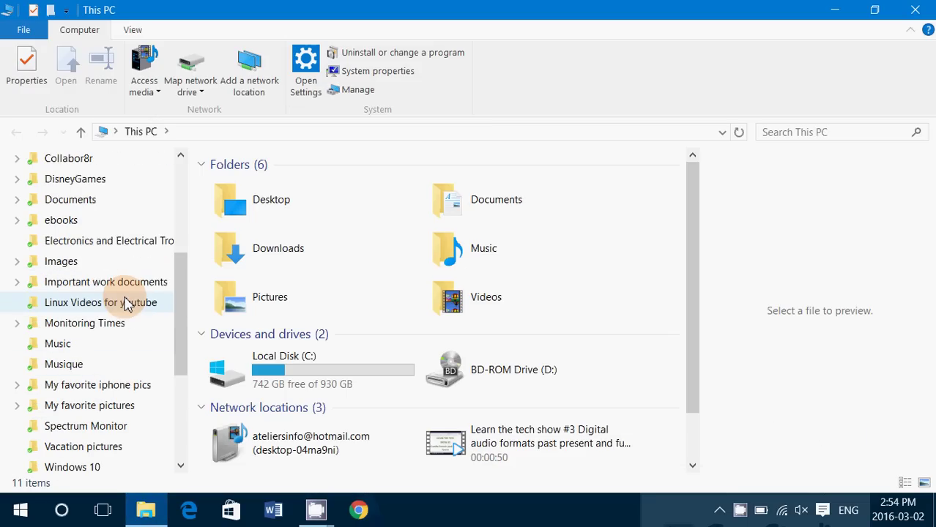
scroll(125, 303, up, 3)
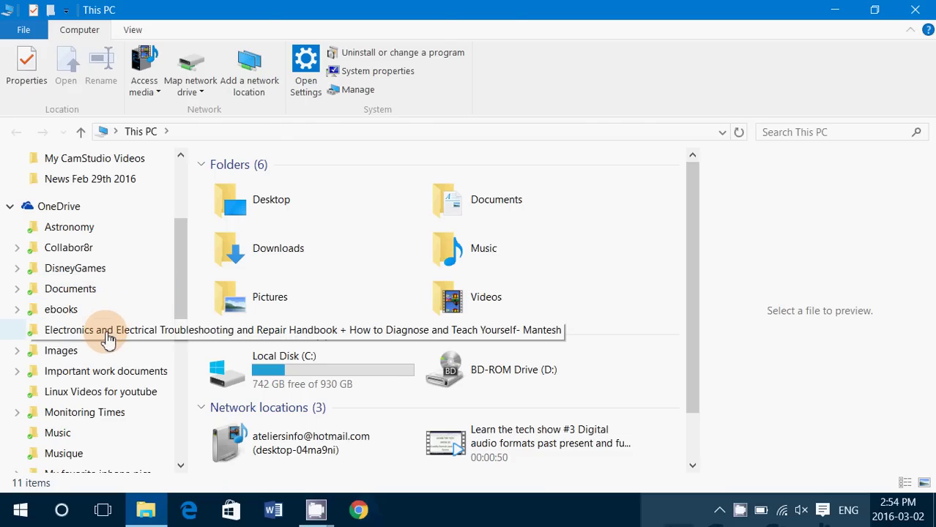
click(107, 338)
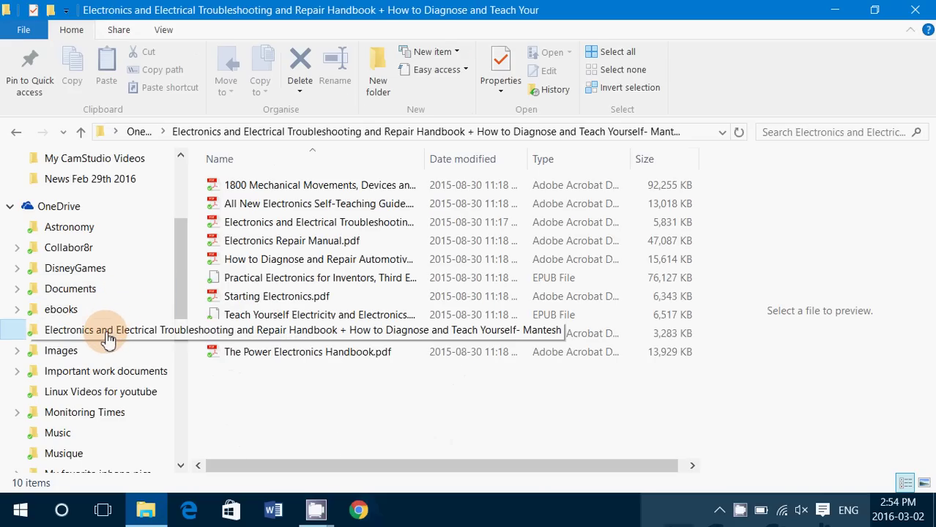
Step: Copy a OneDrive share link for the Troubleshooting and Repair Handbook PDF, then close File Explorer
right_click(328, 229)
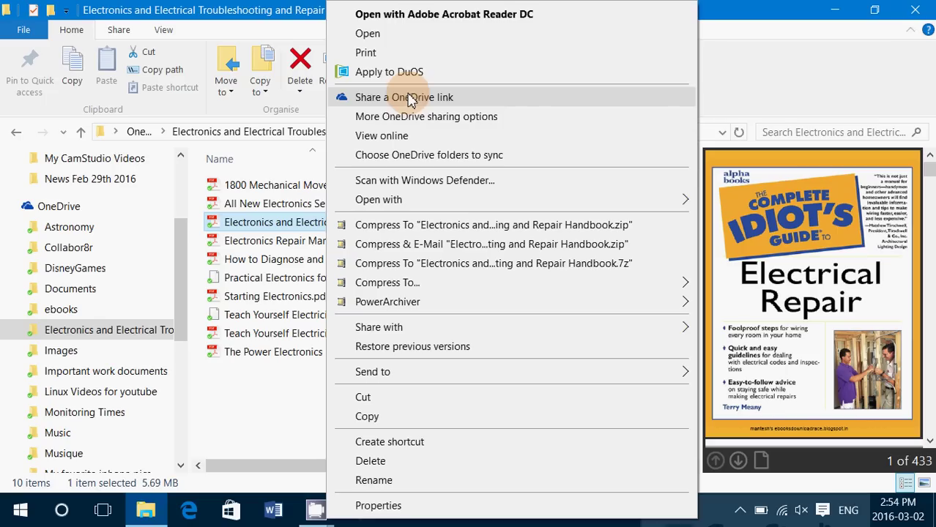
click(455, 101)
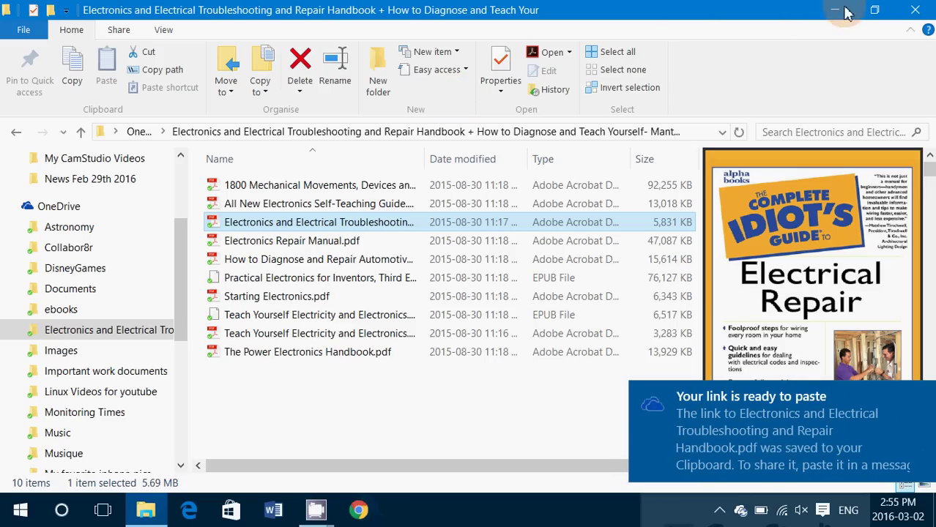
click(918, 11)
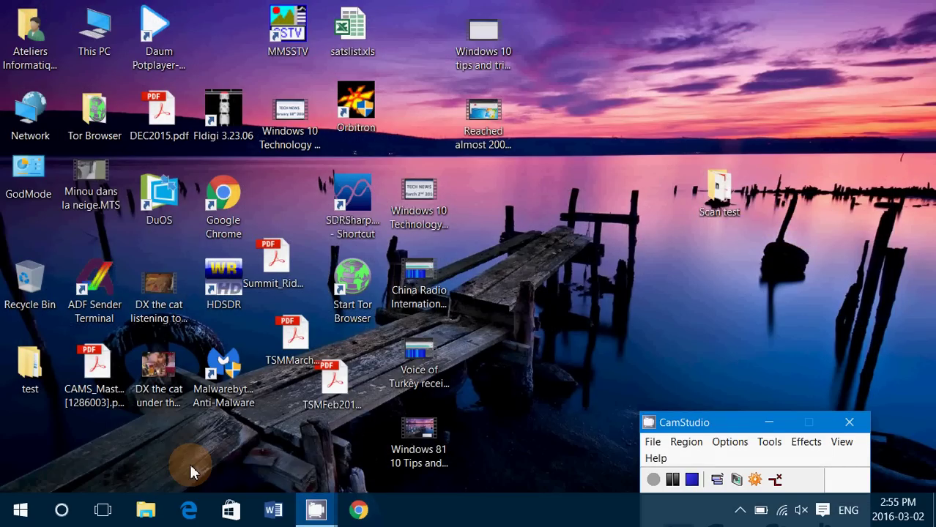
Step: Launch the Mail app by searching 'mai' in Windows search
click(63, 511)
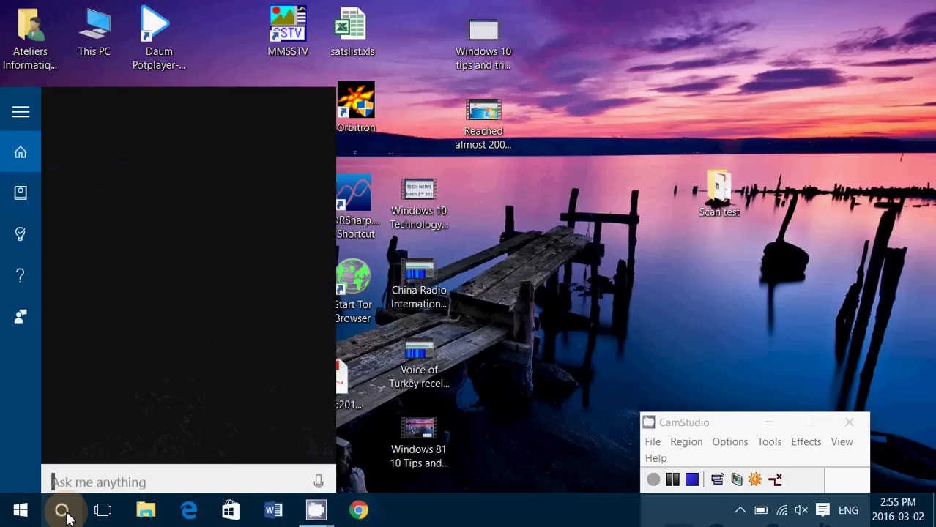
text(mai)
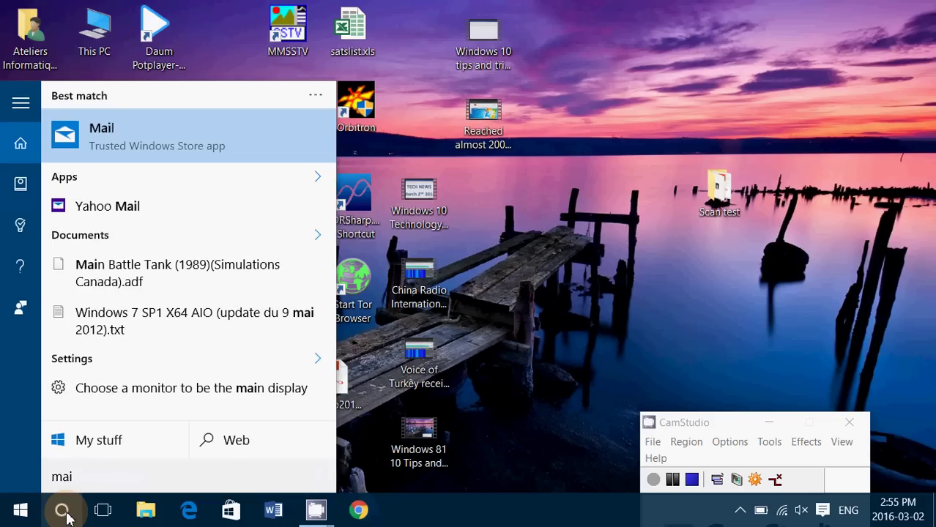
click(167, 152)
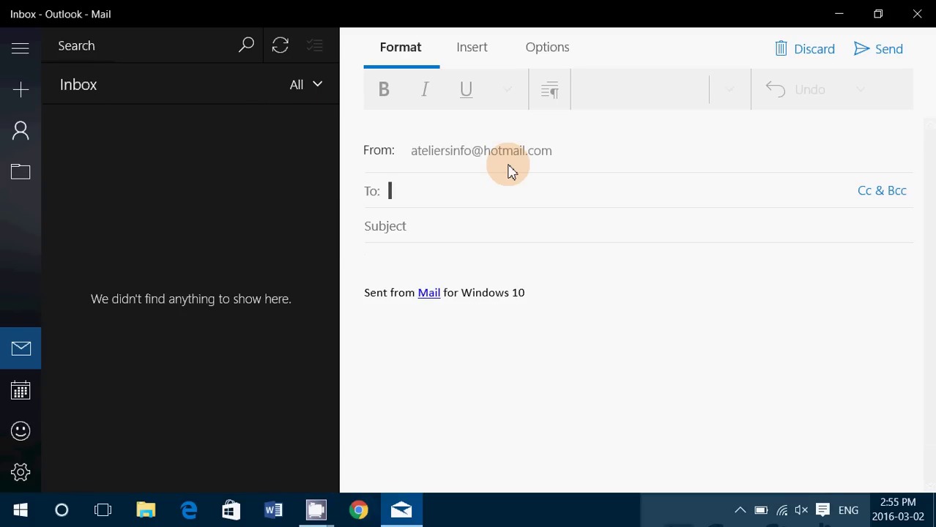
Step: Address the draft to the suggested contact, with subject 'electronics' and body 'Here is the book you wanted'
text(letou)
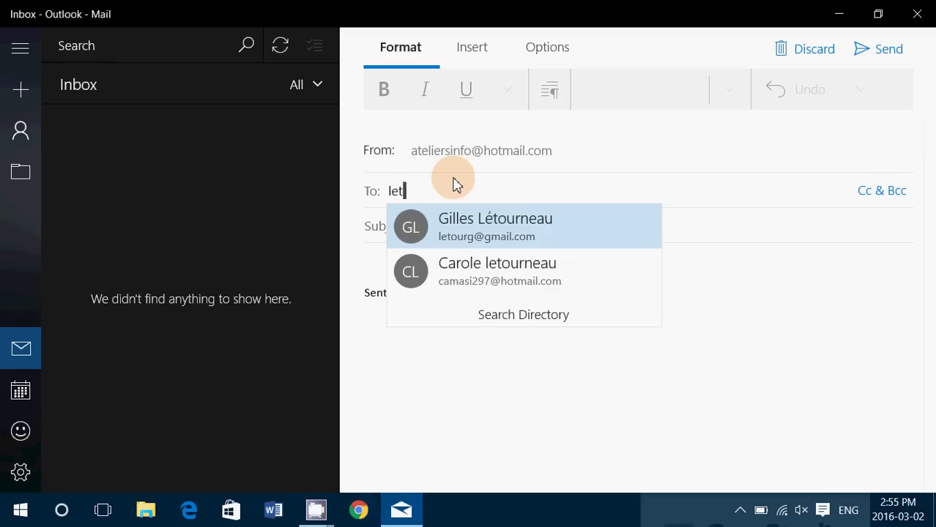
click(484, 227)
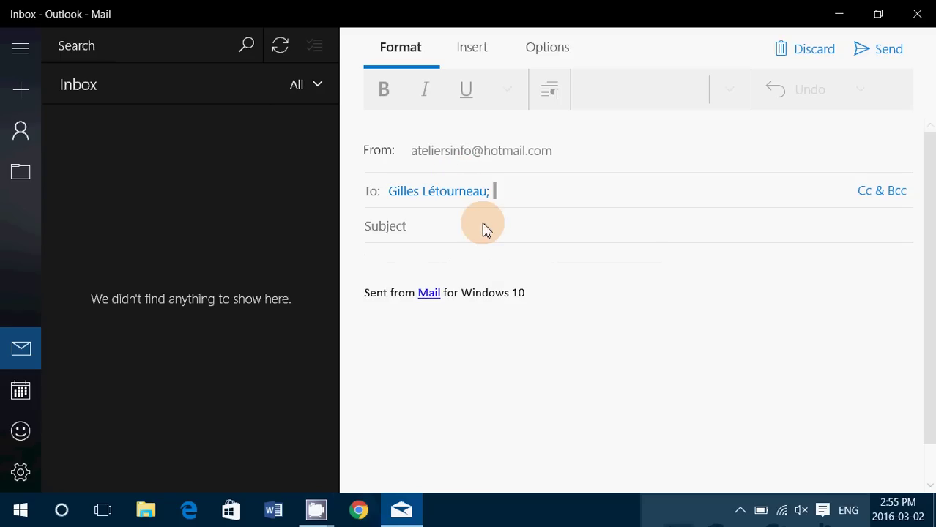
click(447, 234)
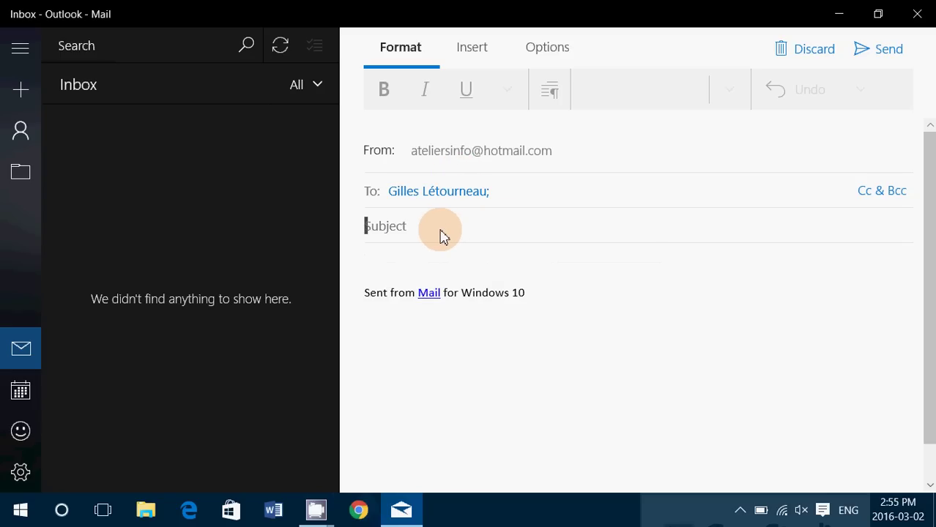
text(electronics)
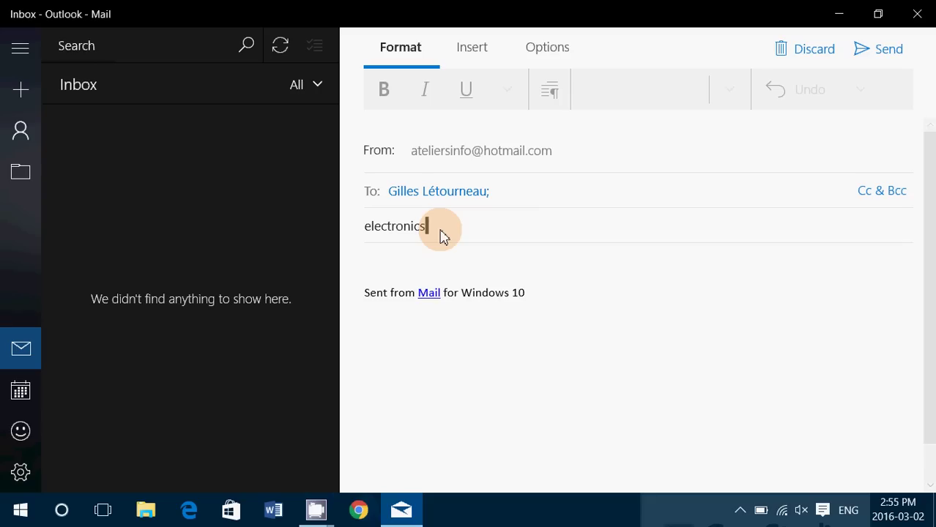
click(421, 271)
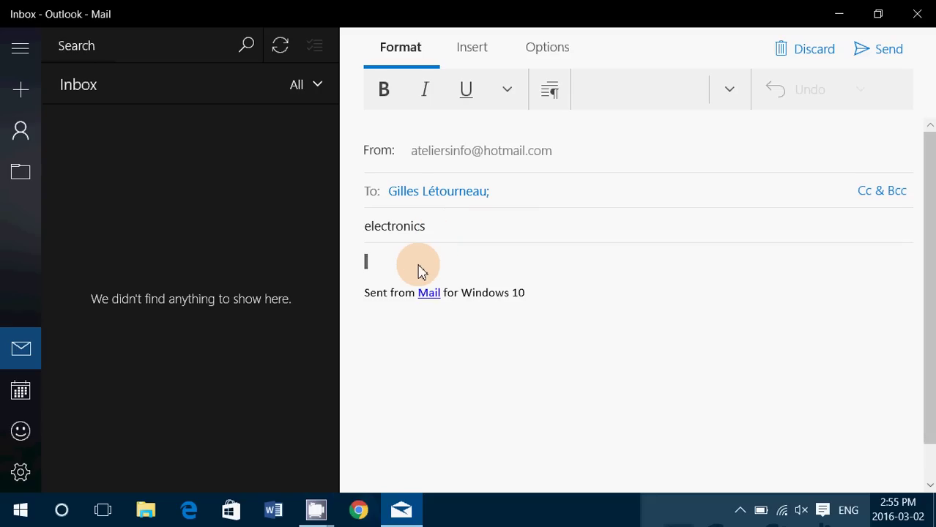
text(Here is t)
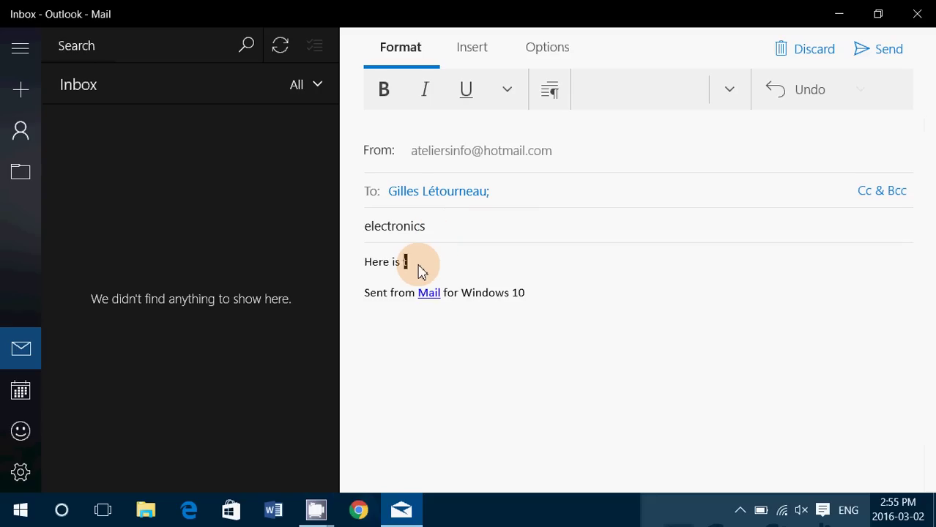
text(he book you wanted)
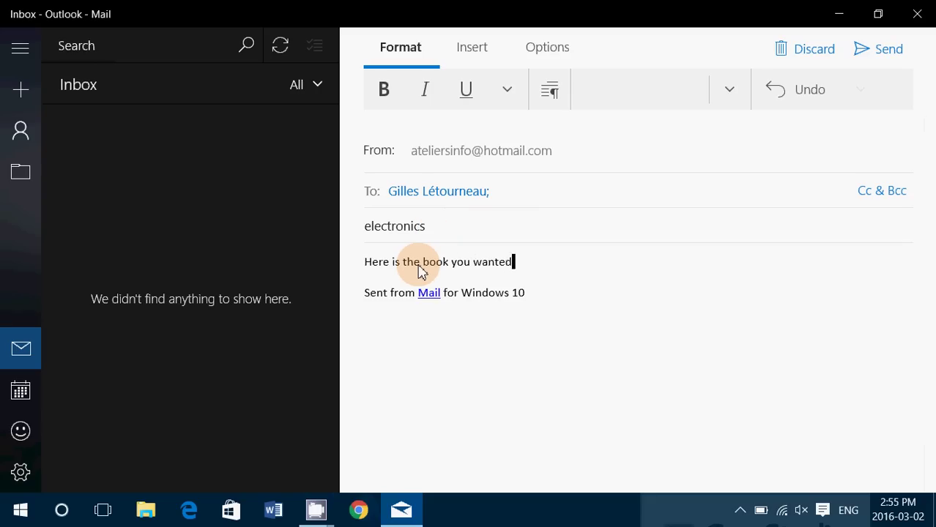
key(Return)
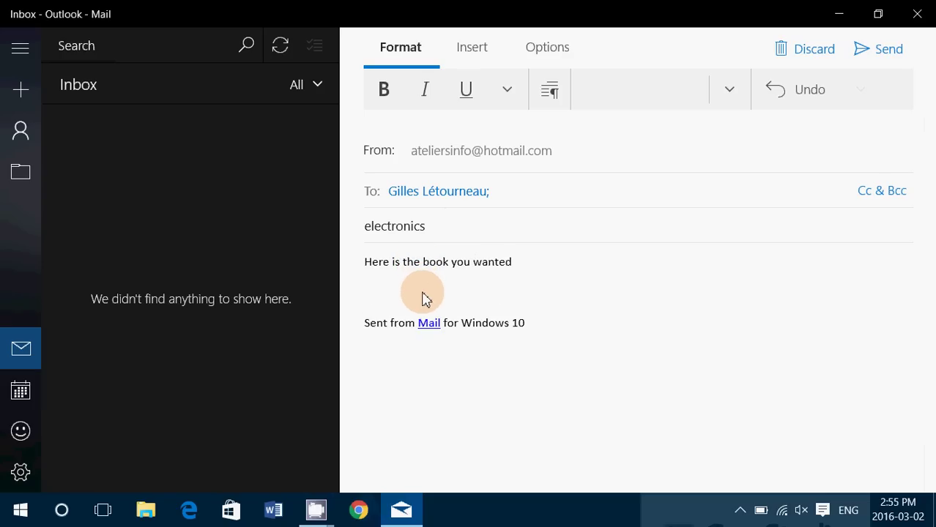
Step: Paste the OneDrive share link below the body text and send the message
right_click(423, 294)
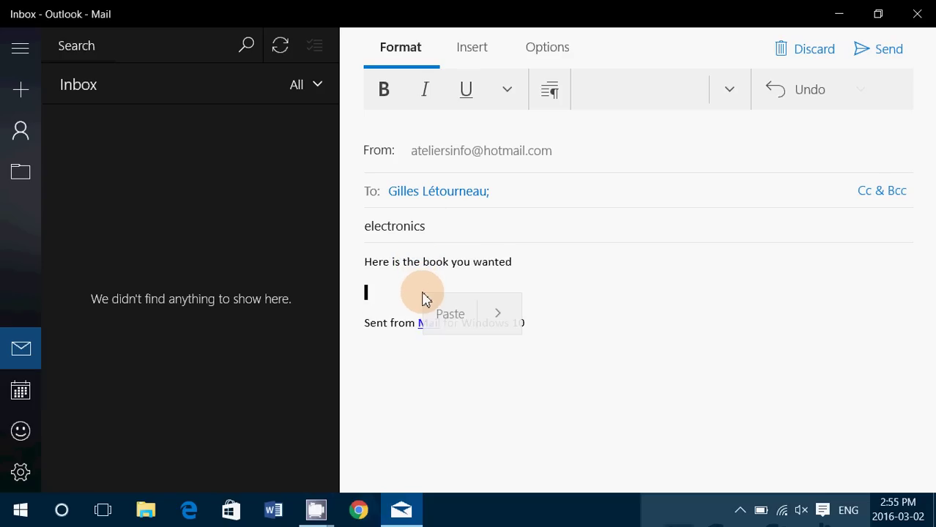
click(462, 315)
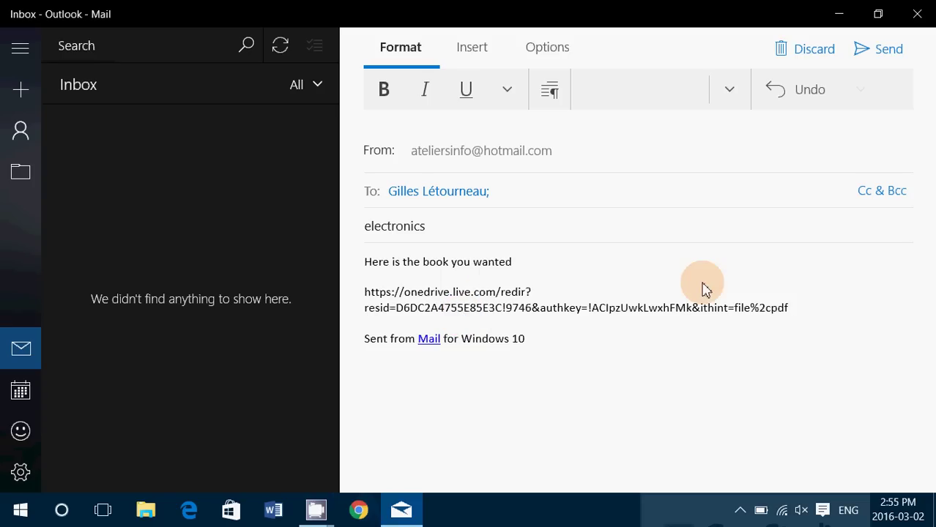
click(884, 53)
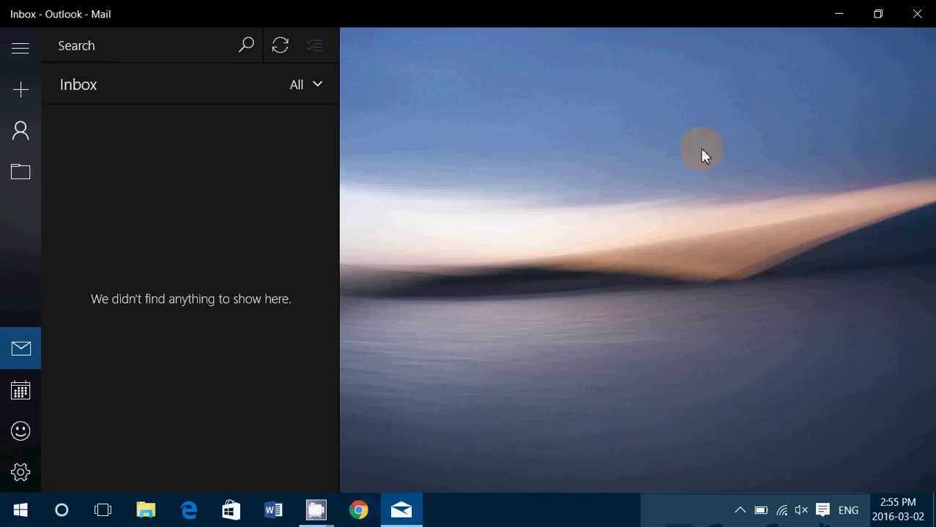
Step: Close Mail, launch Edge, and open the Gmail inbox from the Google homepage
click(915, 16)
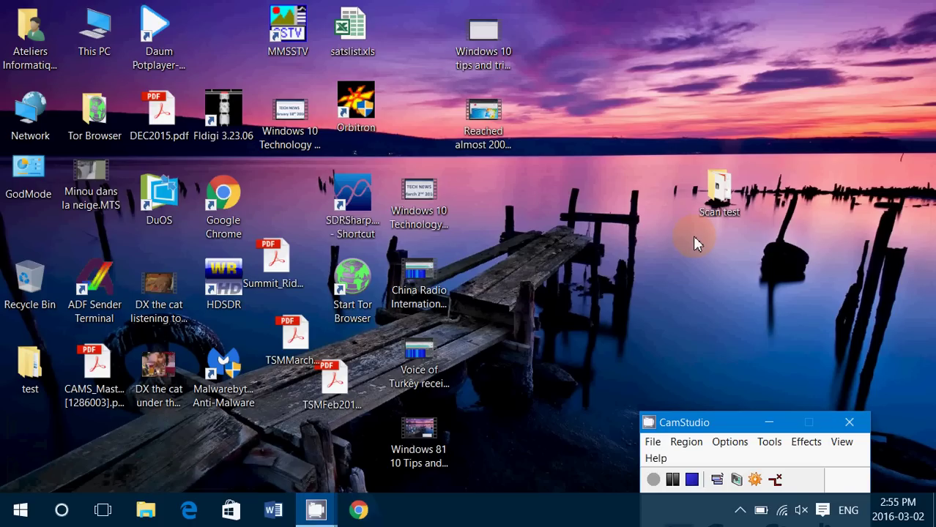
click(189, 509)
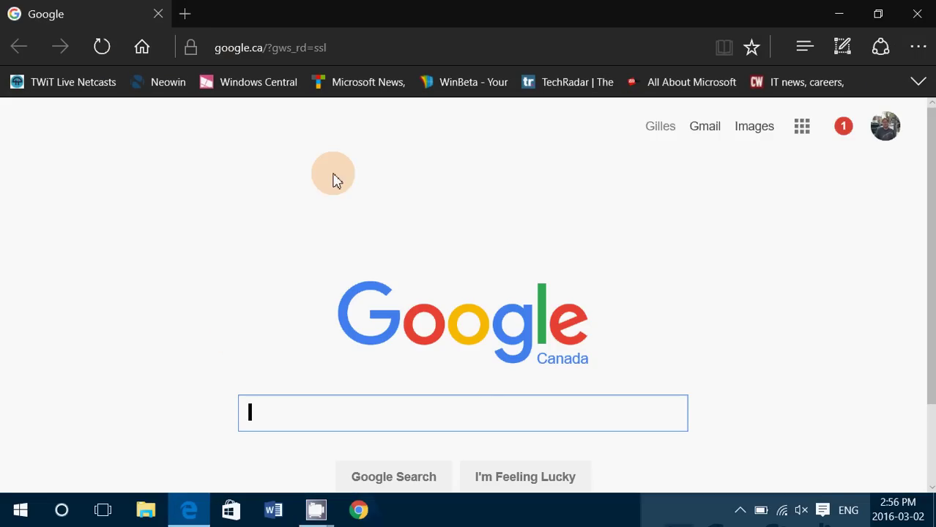
click(346, 58)
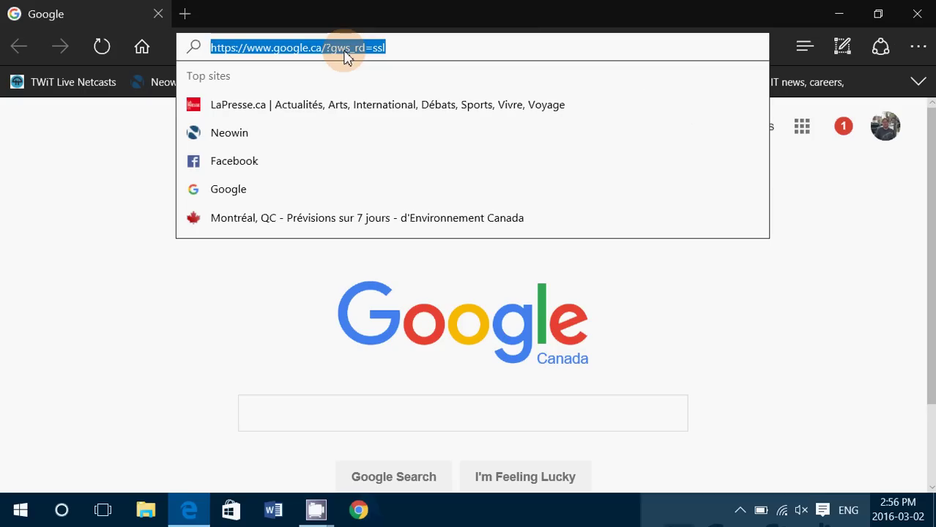
click(810, 251)
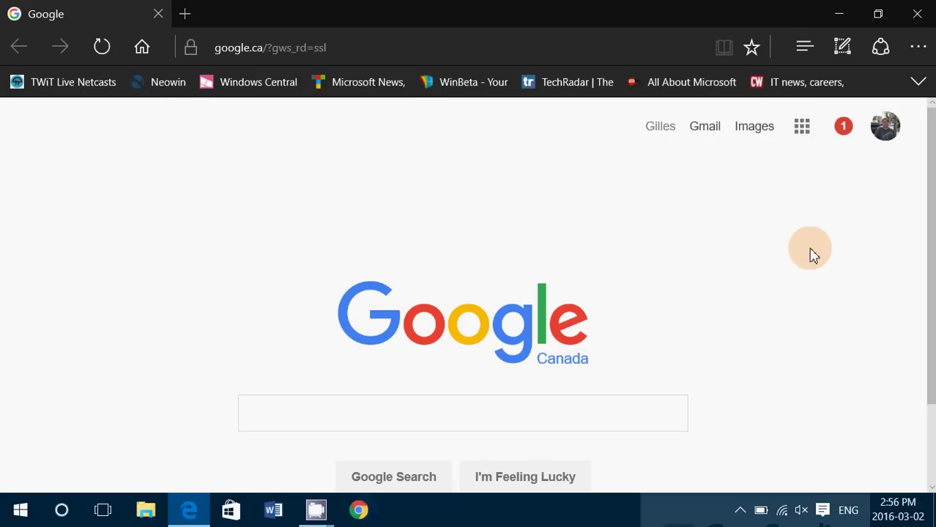
click(697, 129)
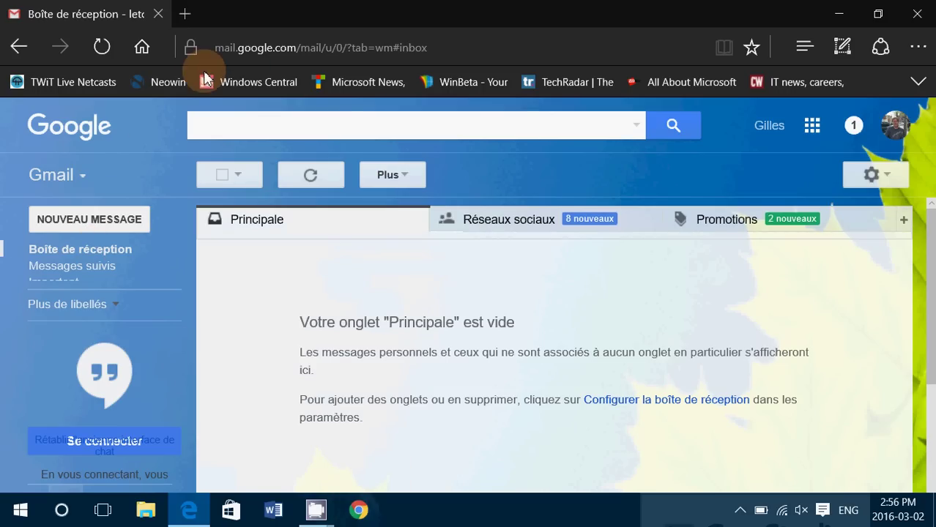
Step: Relaunch Mail via search 'ma' and sync the Outlook inbox
click(61, 510)
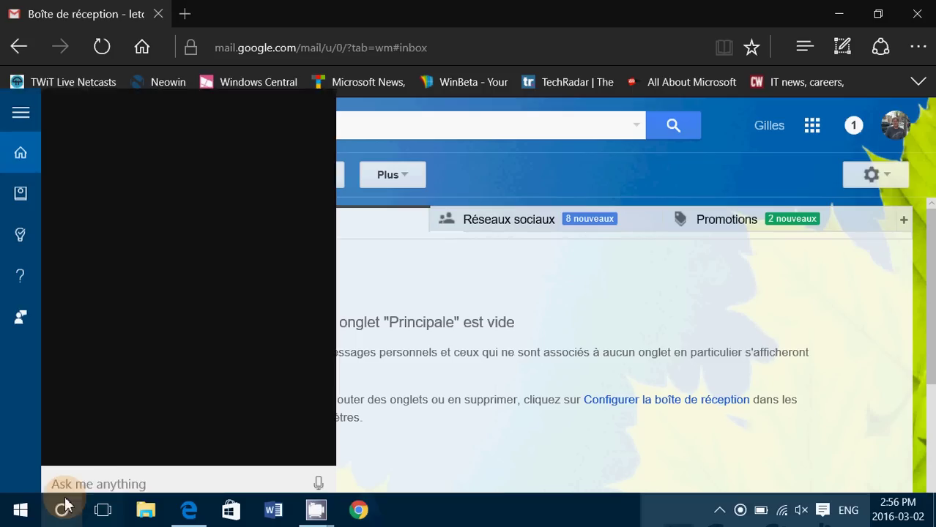
text(ma)
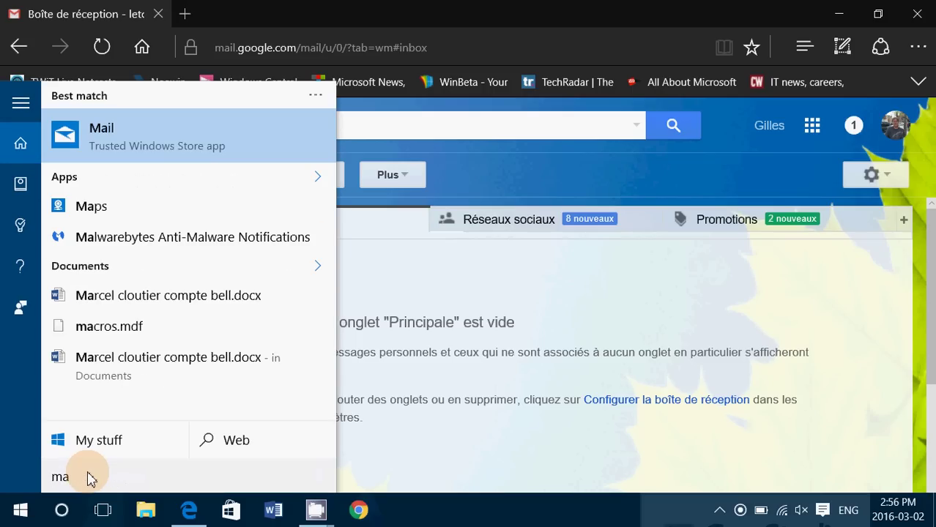
click(176, 141)
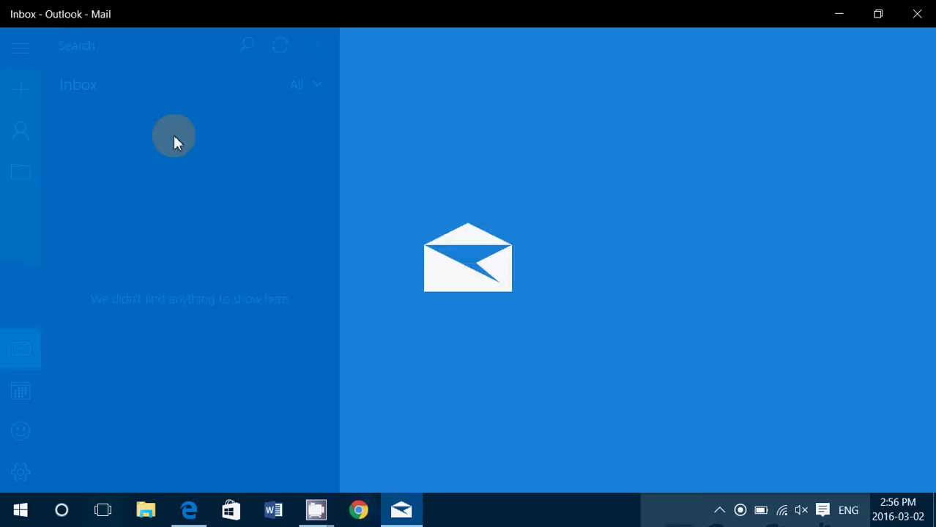
click(278, 44)
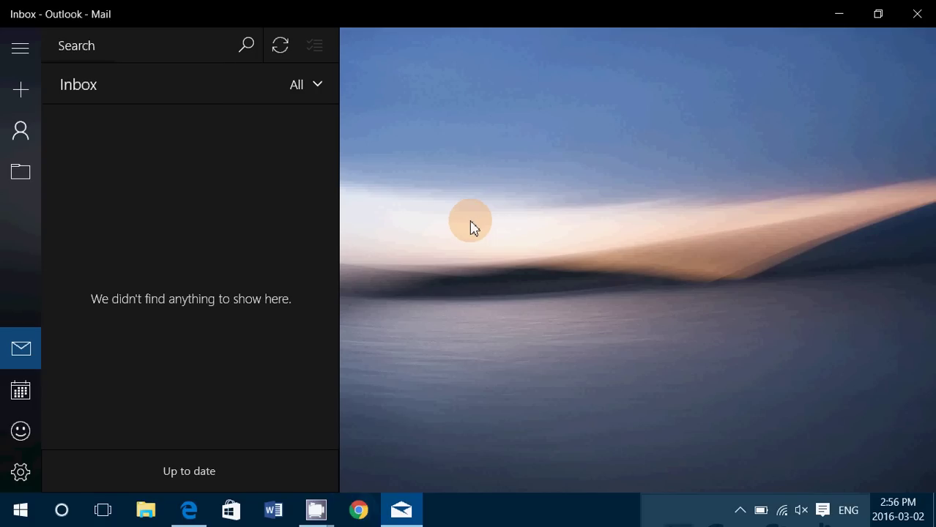
Step: Close the Edge Gmail window and the Mail app, leaving the desktop
click(189, 510)
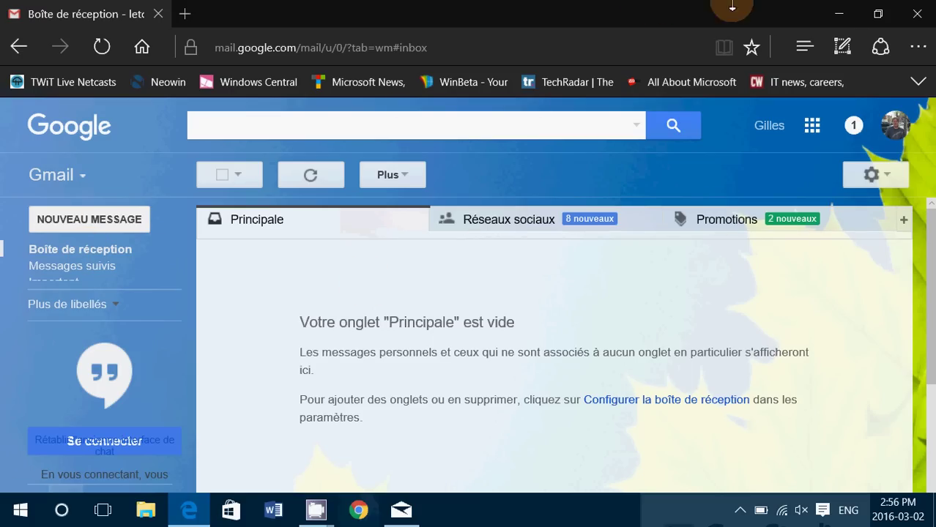
click(908, 14)
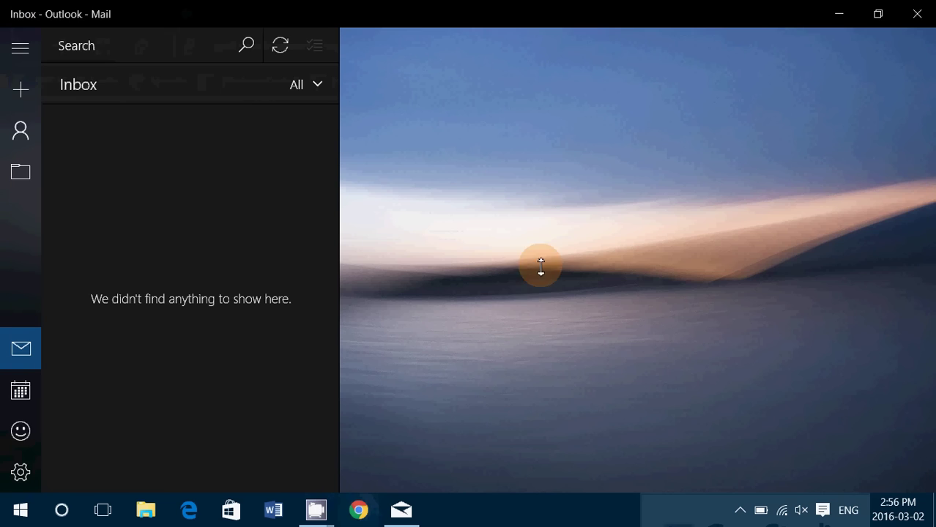
click(915, 12)
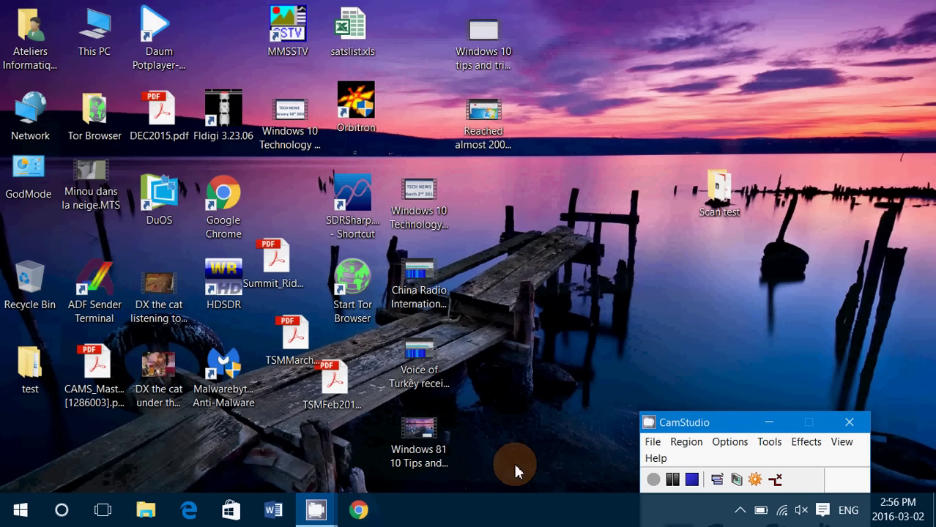
Step: Reopen Gmail in Edge, open the 'electronics' email, and follow its OneDrive link
click(189, 510)
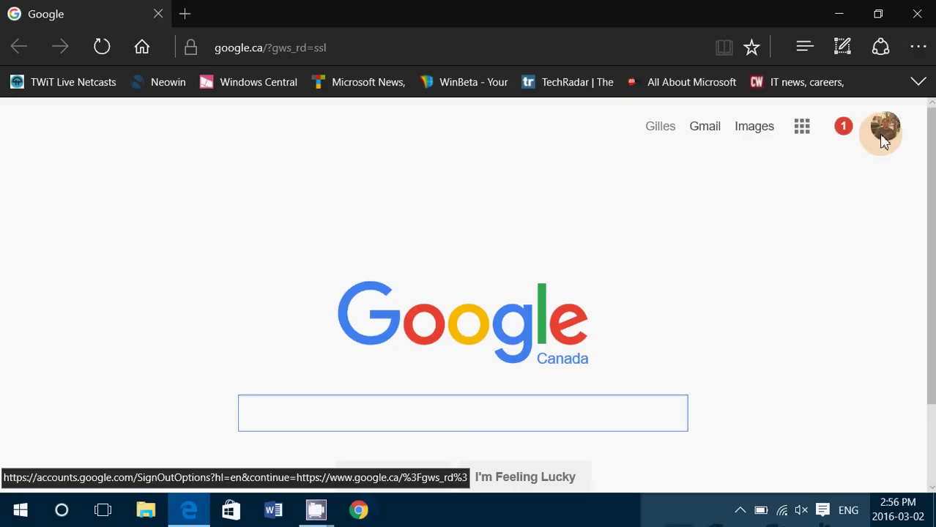
click(705, 126)
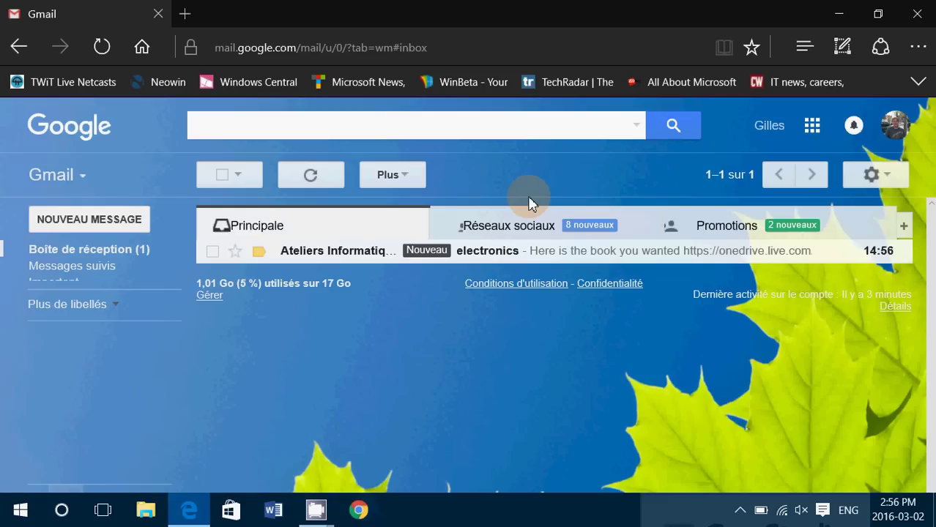
click(536, 252)
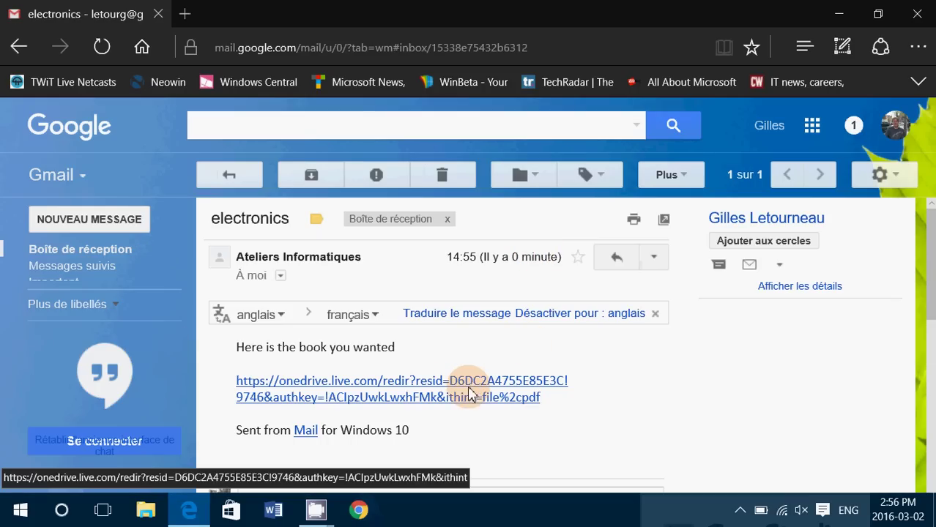
click(475, 383)
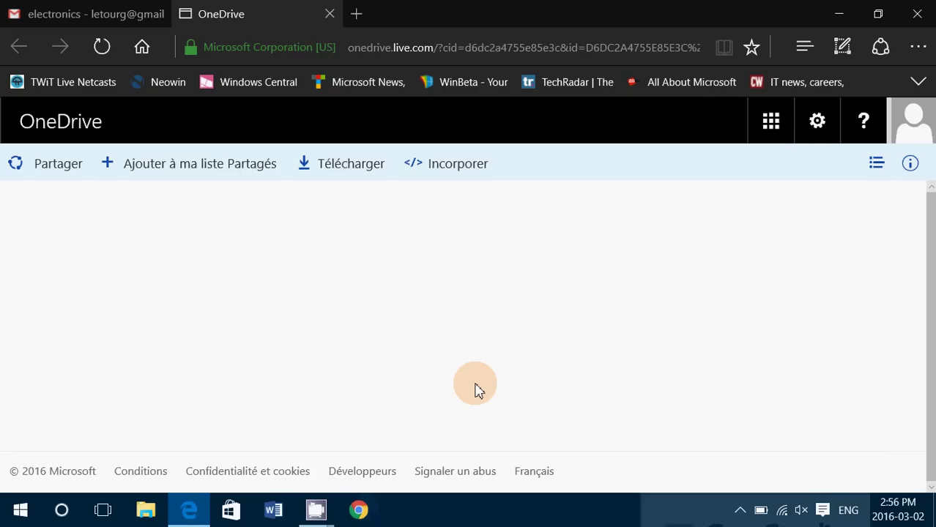
Step: Open the shared PDF online via Télécharger and scroll through its cover
click(344, 172)
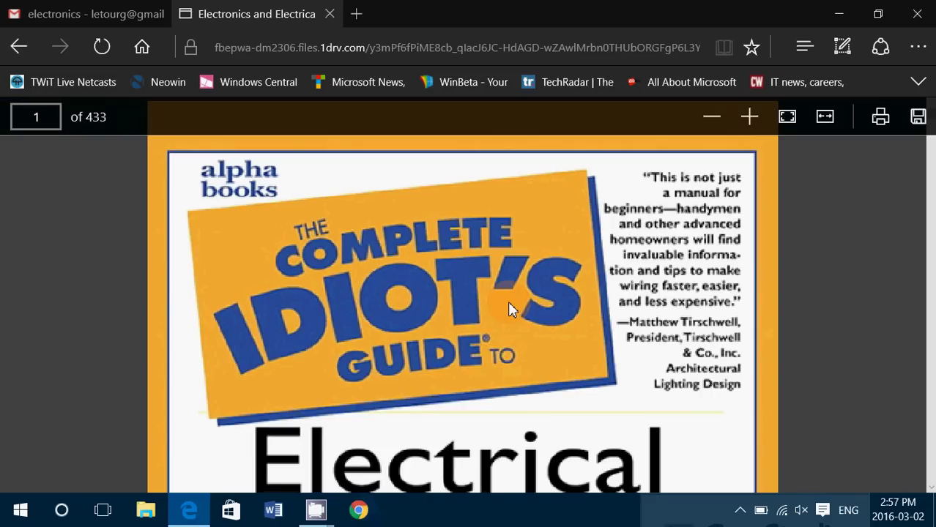
scroll(509, 303, down, 5)
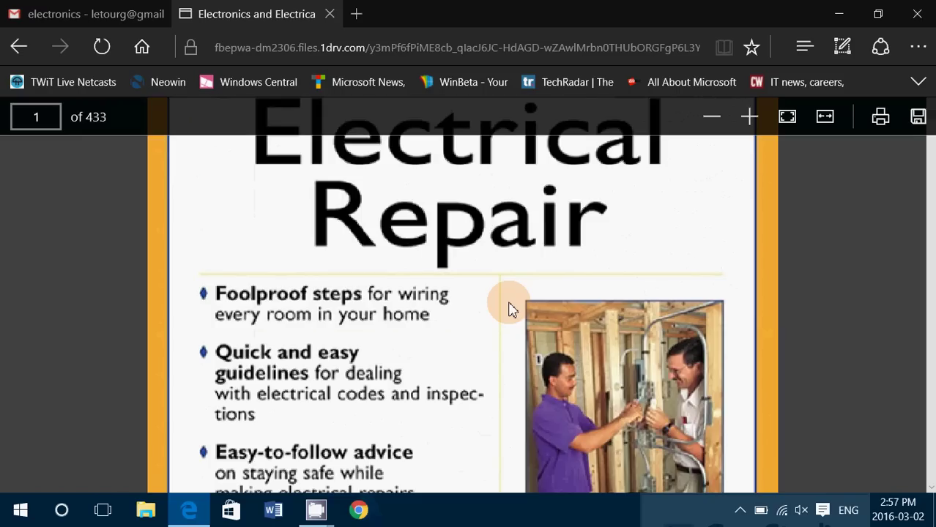
scroll(509, 303, down, 2)
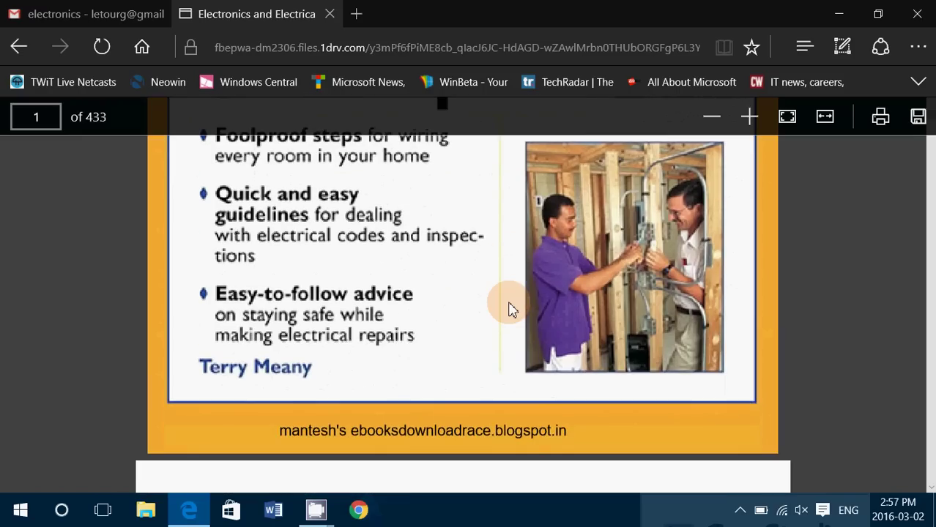
Step: Close the PDF tab, move the 'electronics' email to trash, and close Edge
click(333, 15)
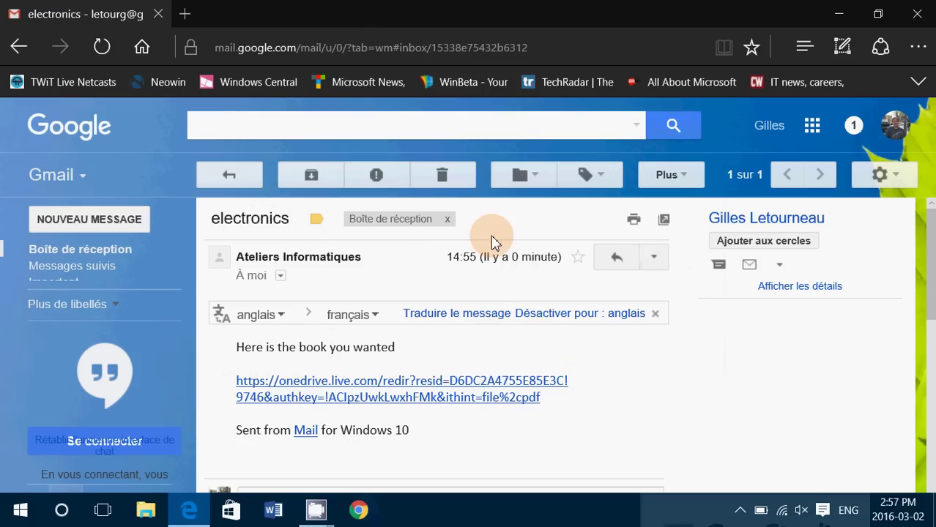
click(449, 175)
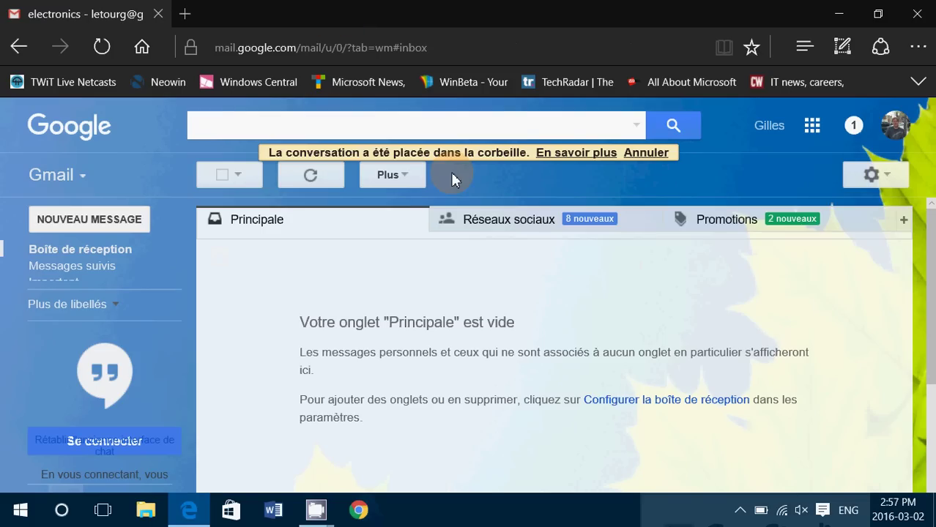
click(916, 17)
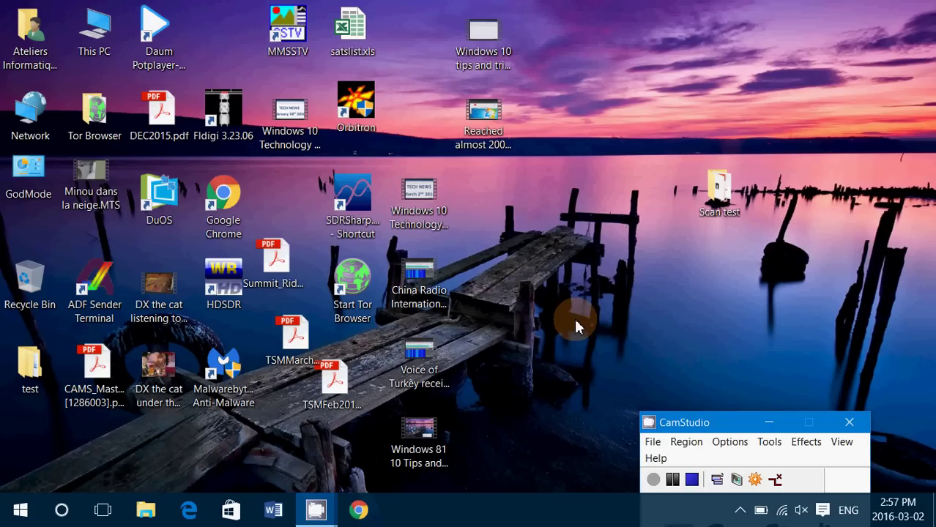
click(642, 341)
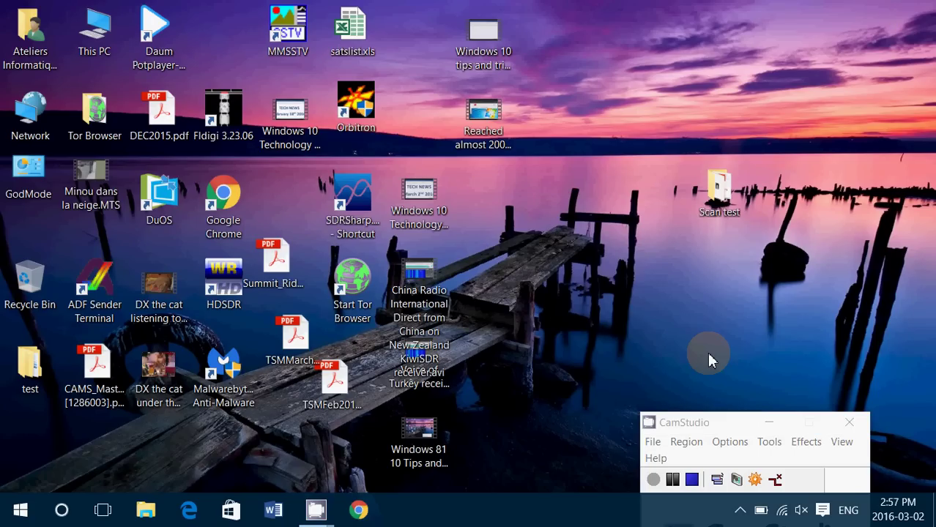